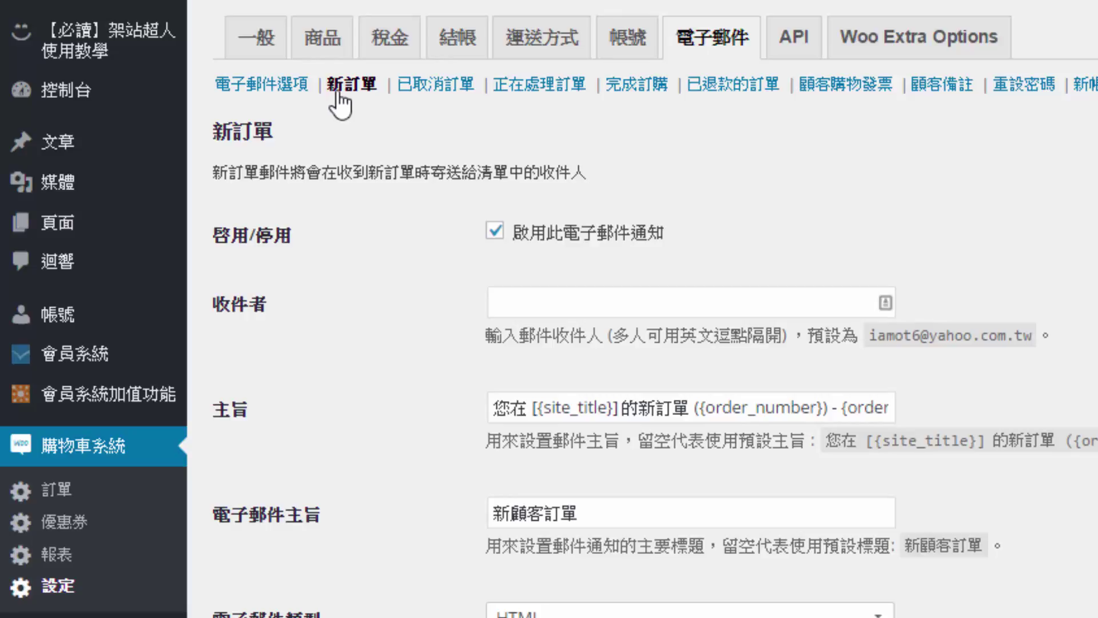
- Open the 電子郵件選項 settings and examine the sender's email address and the 頁首圖片 URL
click(285, 85)
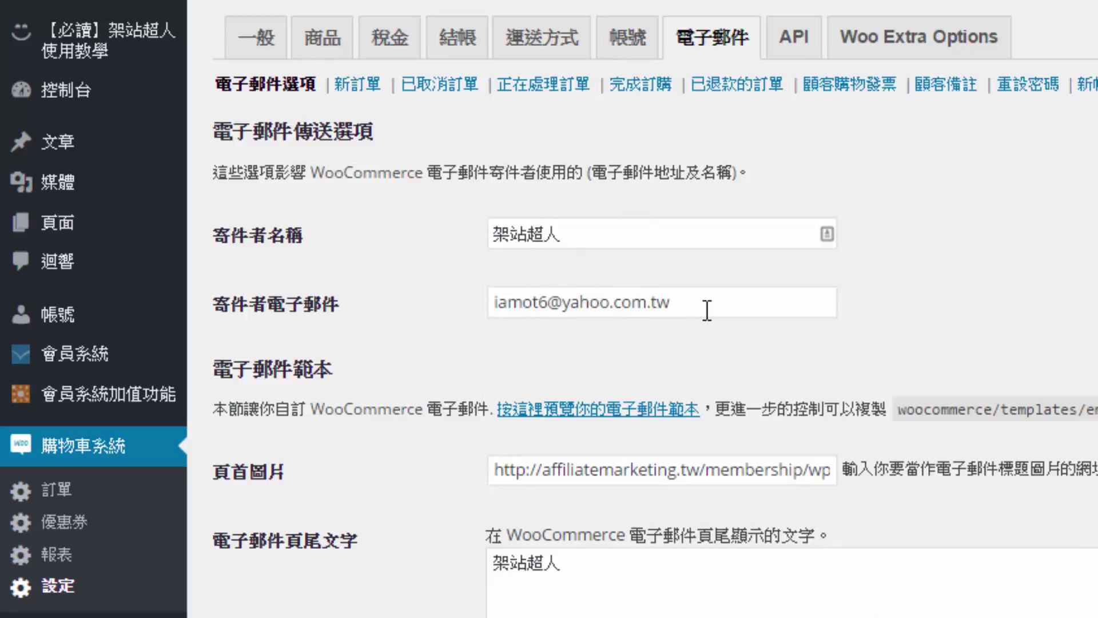
drag(707, 311, 496, 311)
click(487, 345)
drag(494, 469, 834, 480)
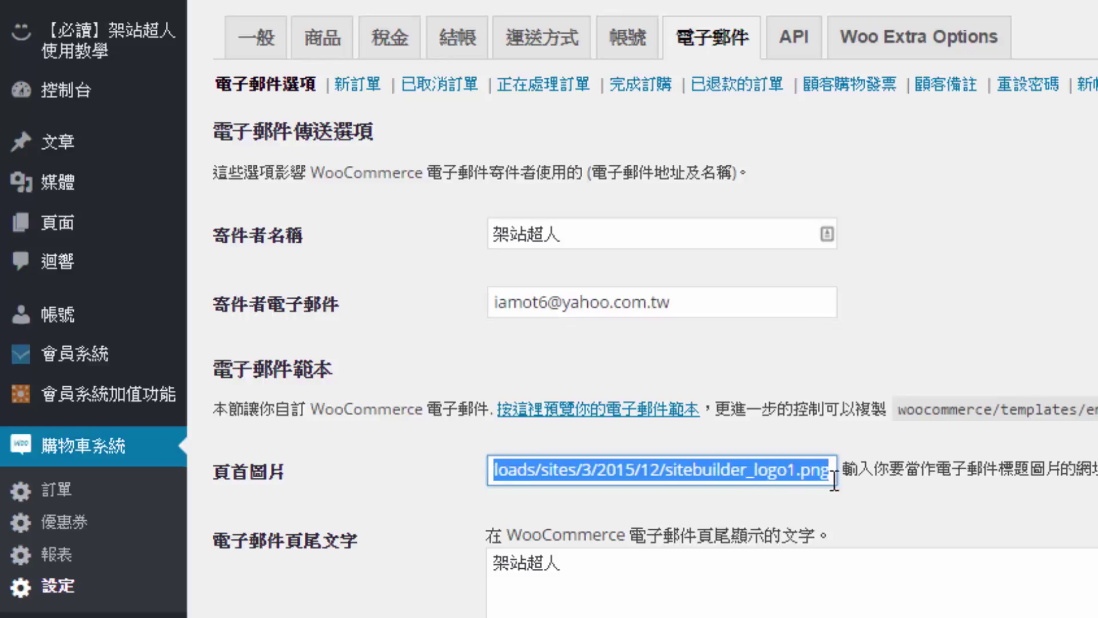
click(435, 480)
- Open the 新訂單 email settings and examine the default recipient, the subject's placeholders and the email heading
click(359, 85)
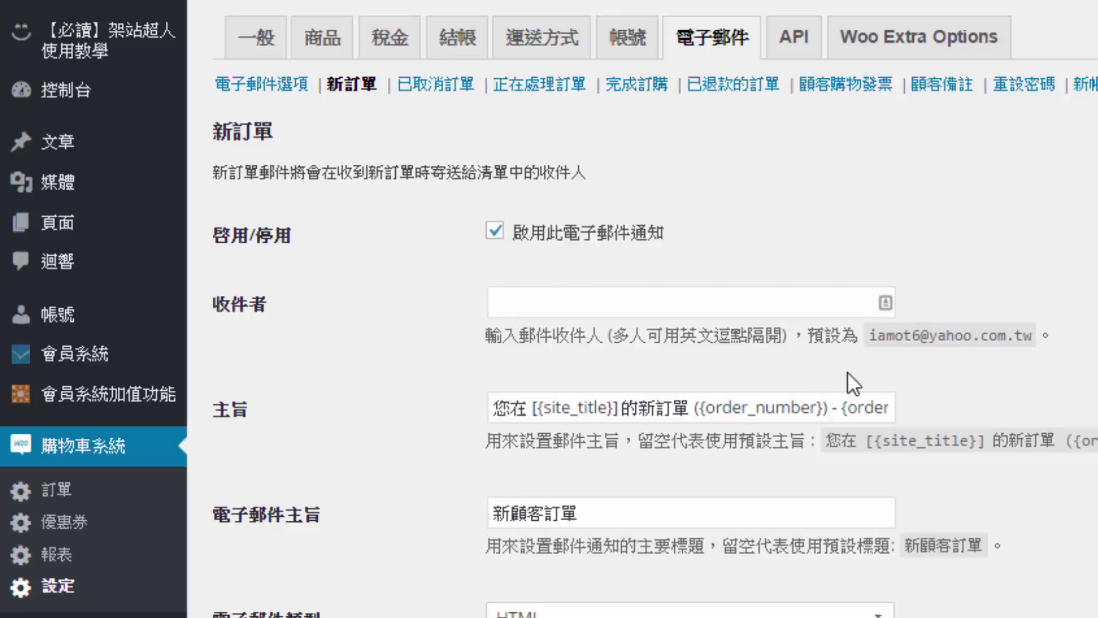
drag(865, 336, 1045, 341)
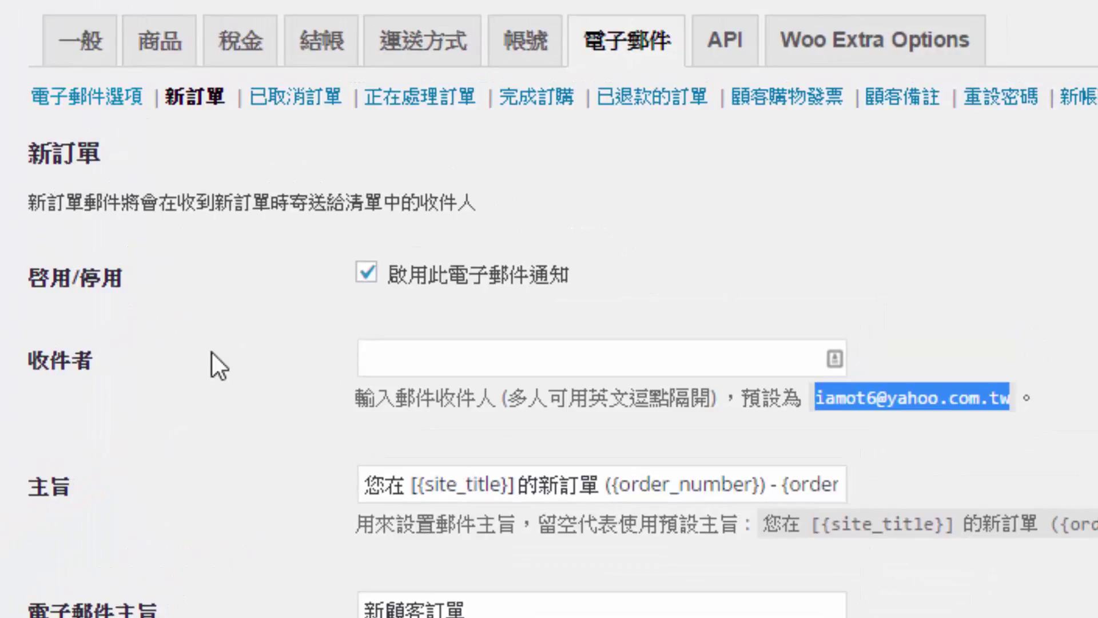
scroll(214, 361, down, 3)
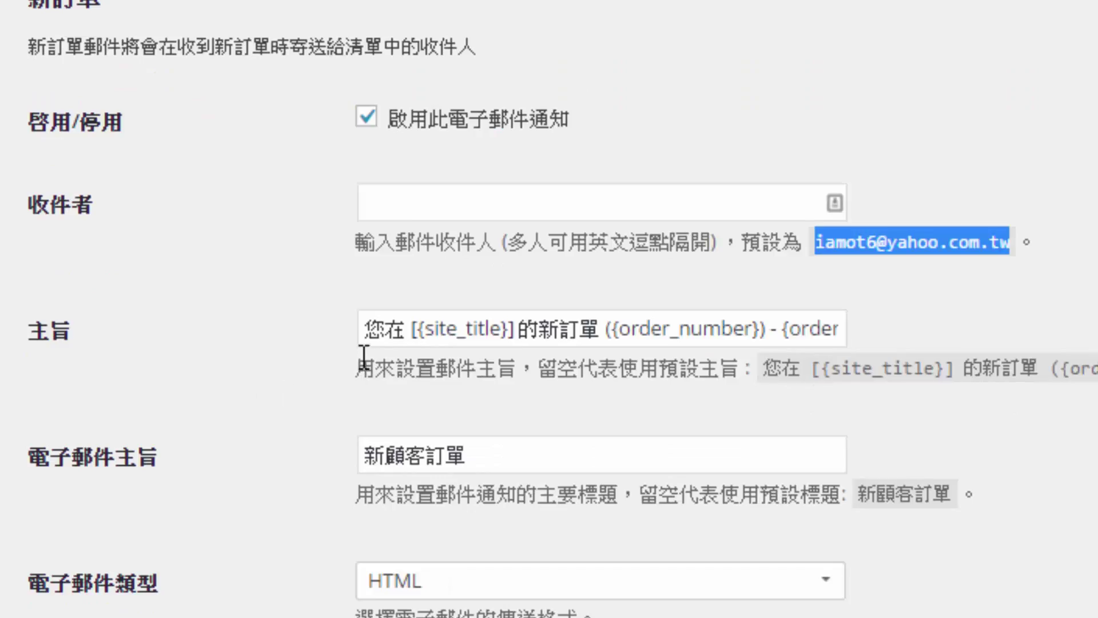
click(371, 327)
drag(371, 327, 854, 342)
click(549, 327)
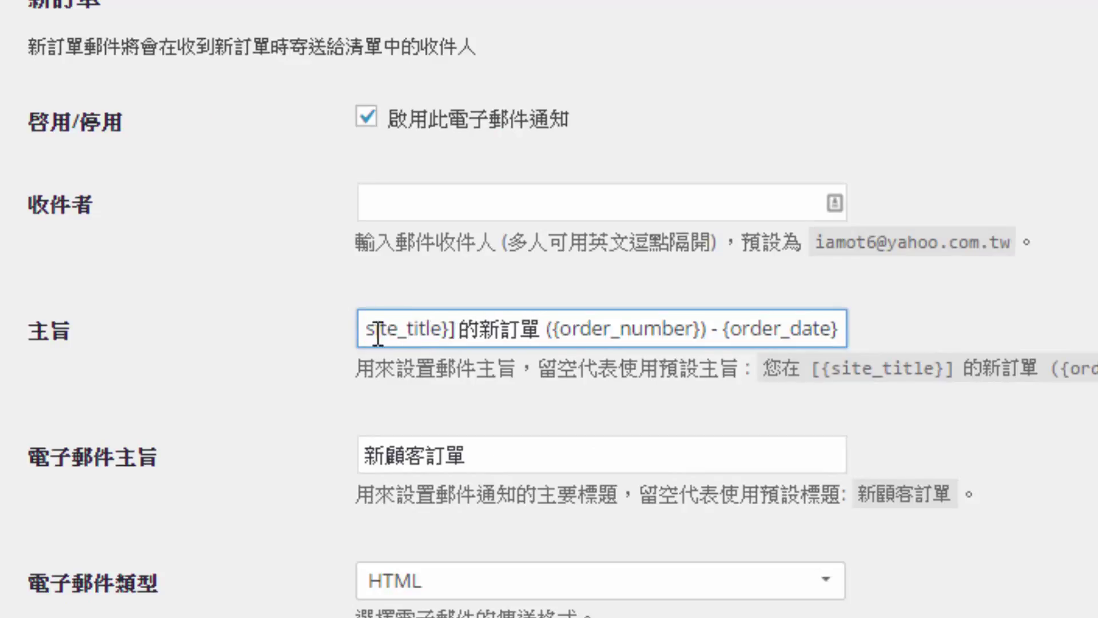
drag(459, 329, 343, 328)
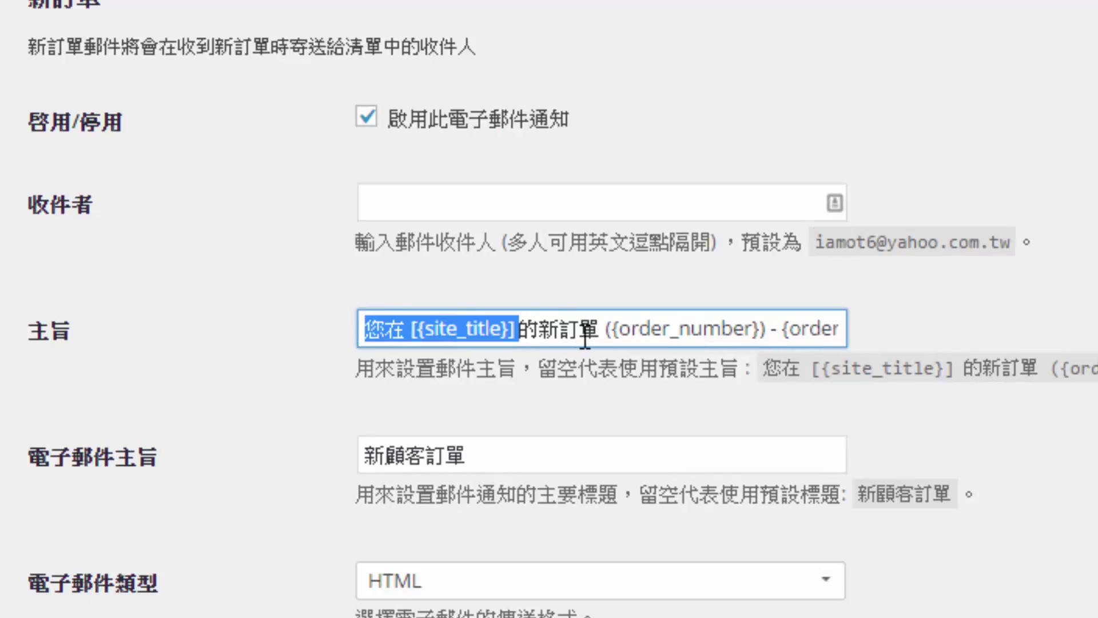
click(606, 331)
drag(606, 331, 863, 335)
click(798, 334)
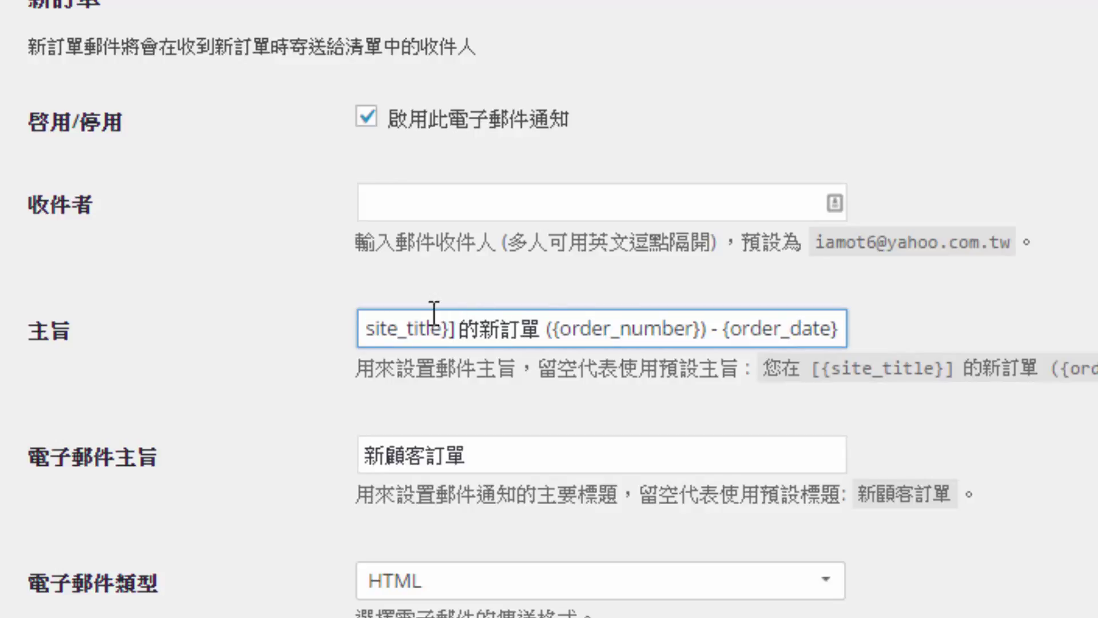
scroll(320, 360, down, 3)
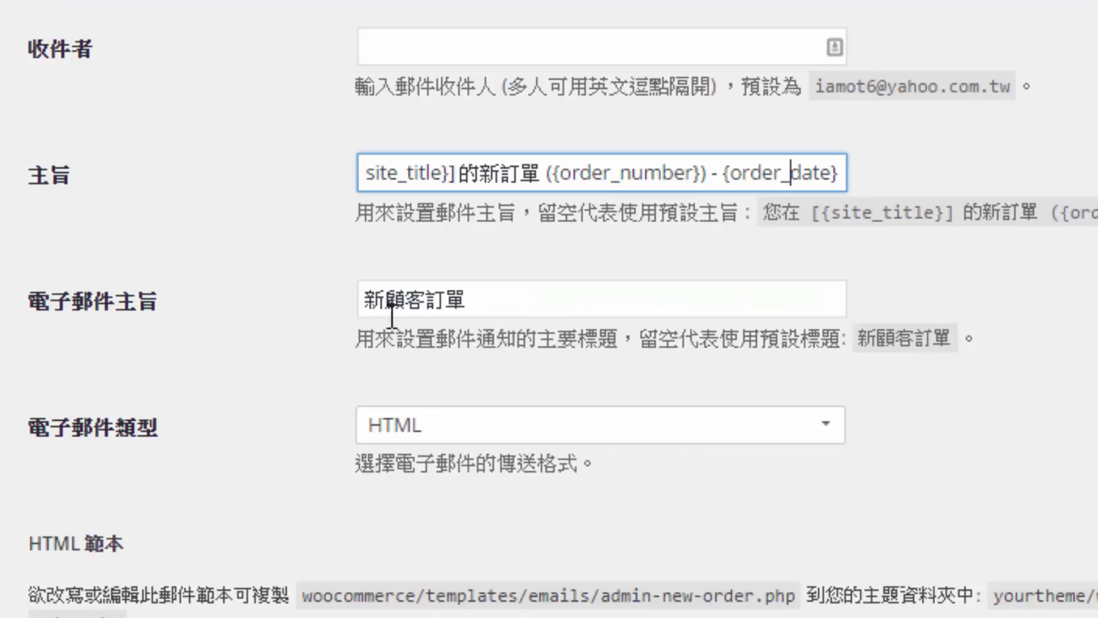
click(473, 302)
drag(474, 302, 307, 306)
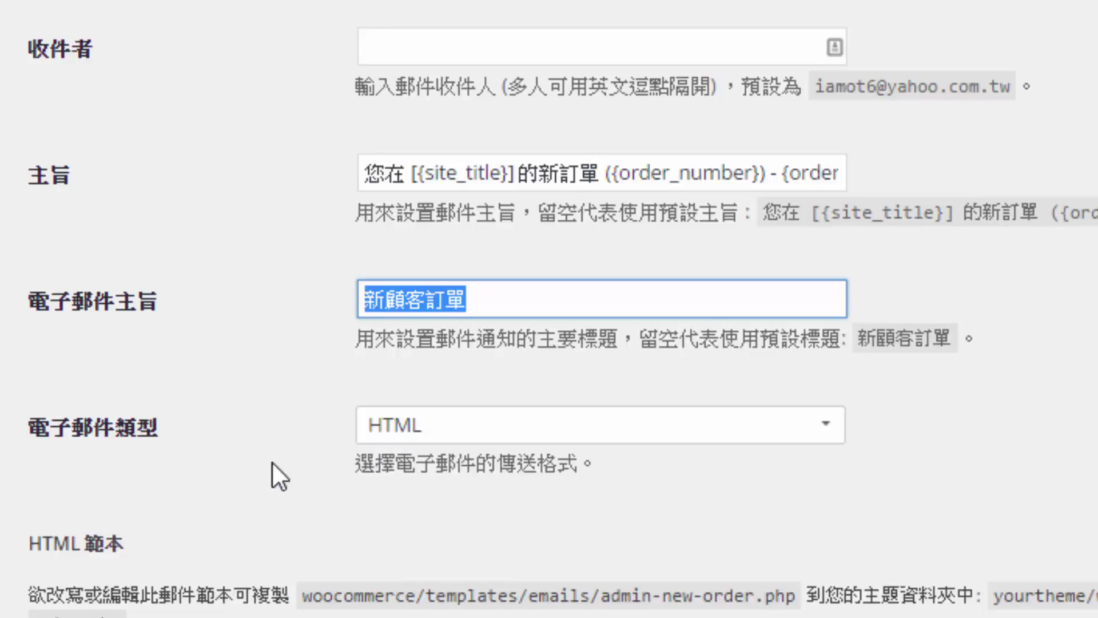
- Open the 已取消訂單 email settings and examine the subject template
scroll(549, 309, up, 4)
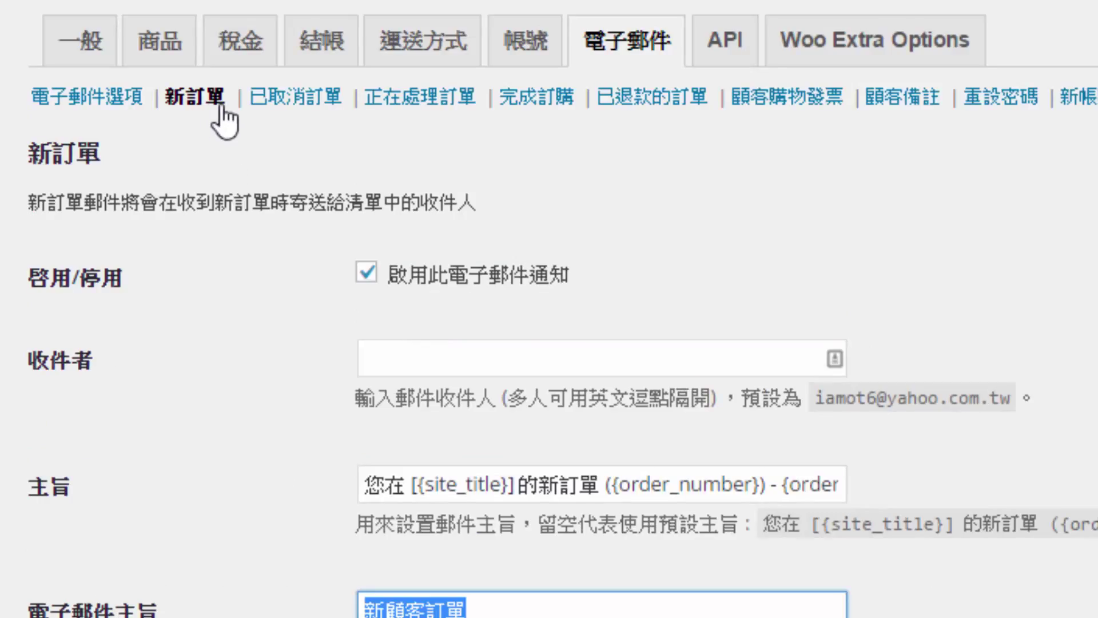
click(264, 102)
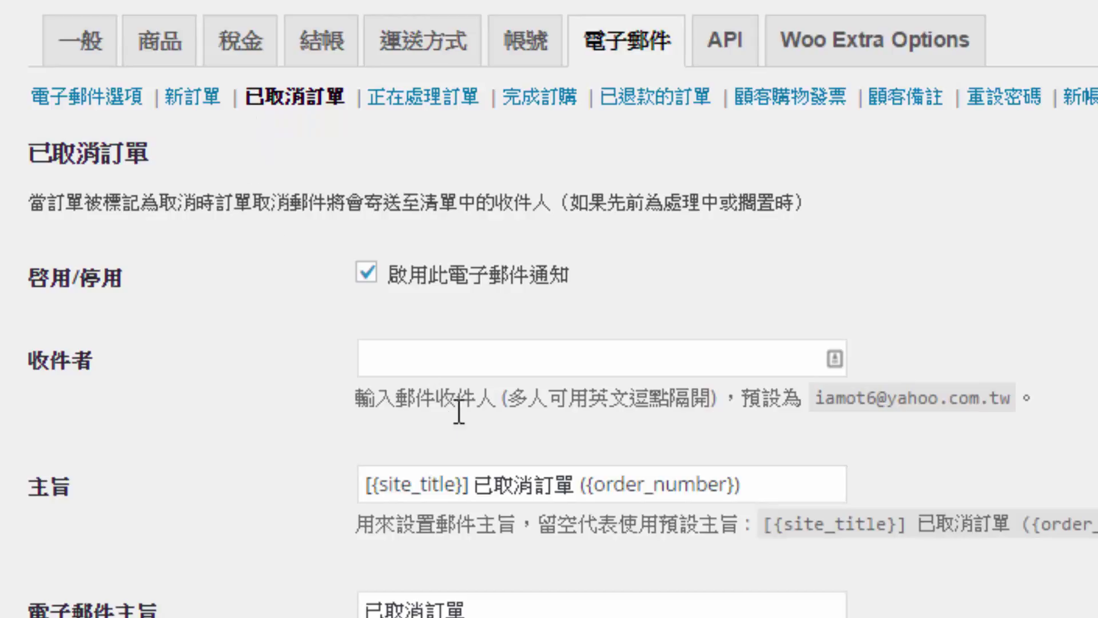
drag(475, 489, 580, 504)
click(222, 482)
- Review the 正在處理訂單 email settings and read in the 完成訂購 description who receives that notification
click(396, 107)
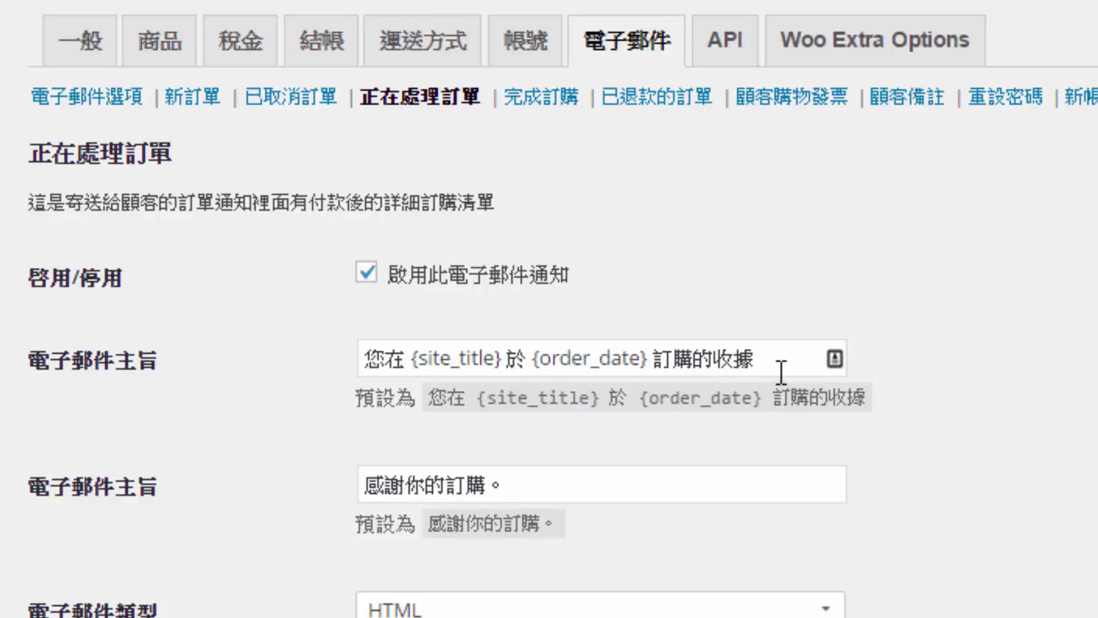
click(551, 114)
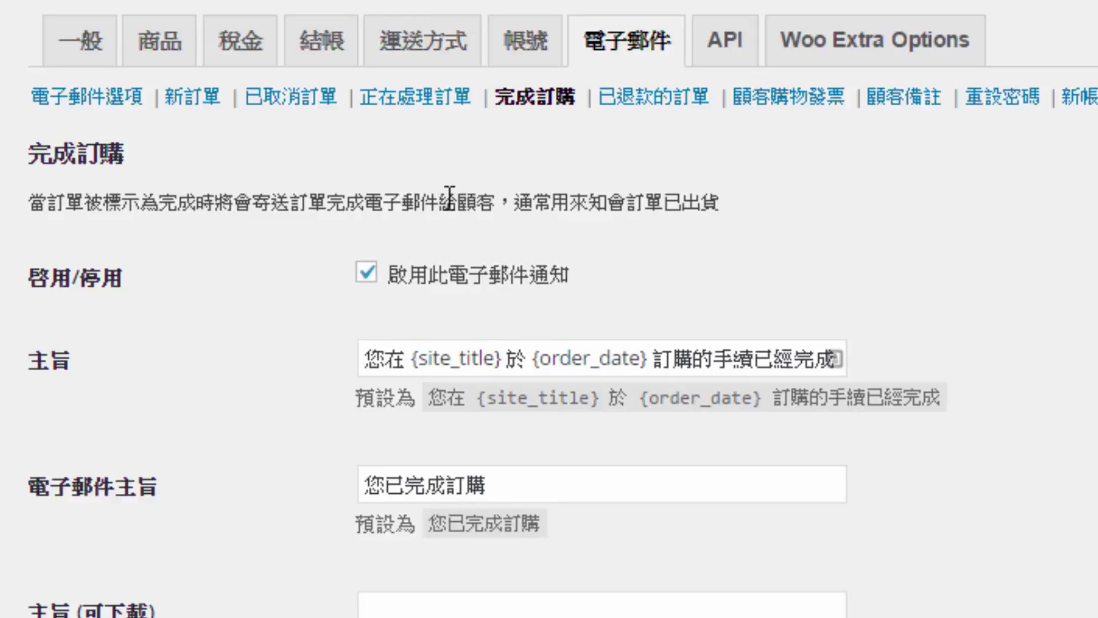
drag(441, 203, 509, 204)
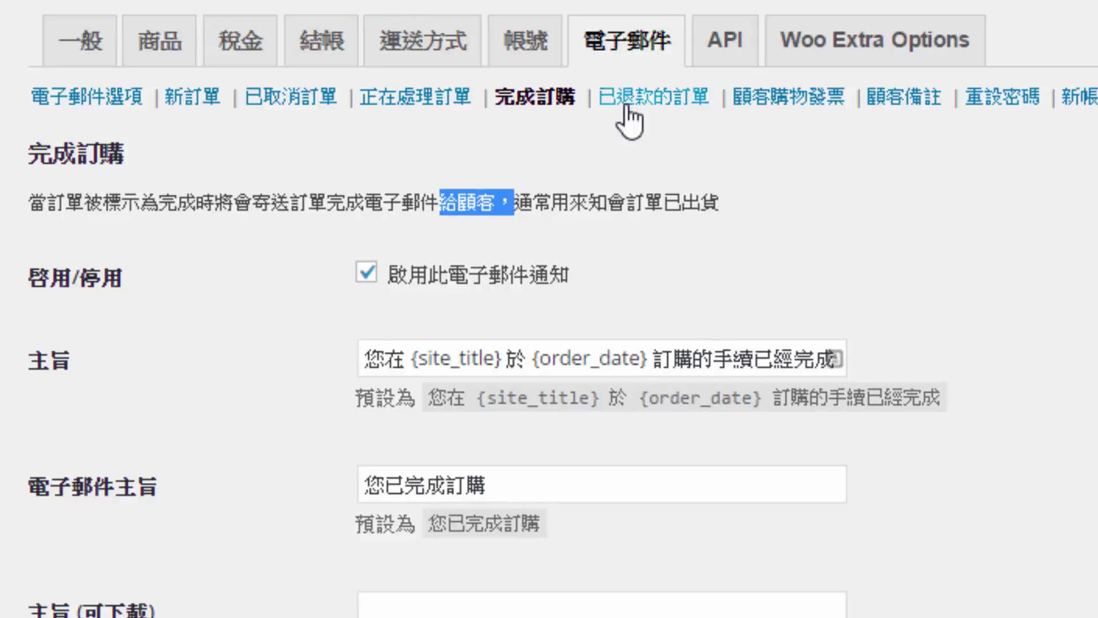
- Open the 已退款的訂單 email settings and examine the recipient description and the full and partial refund subjects and headings
click(649, 99)
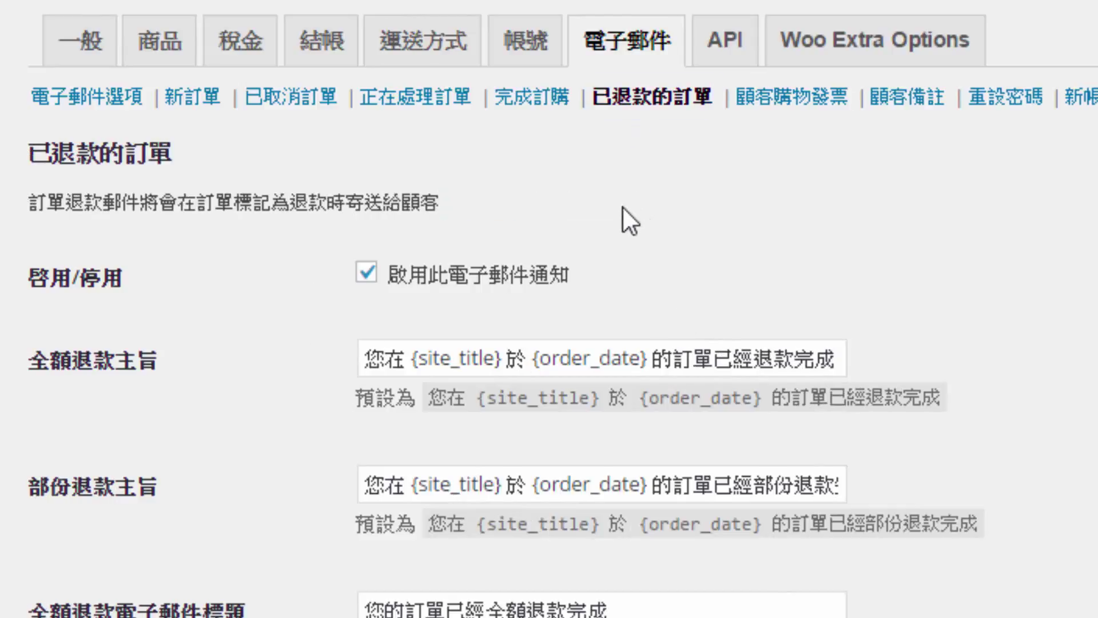
drag(366, 201, 470, 193)
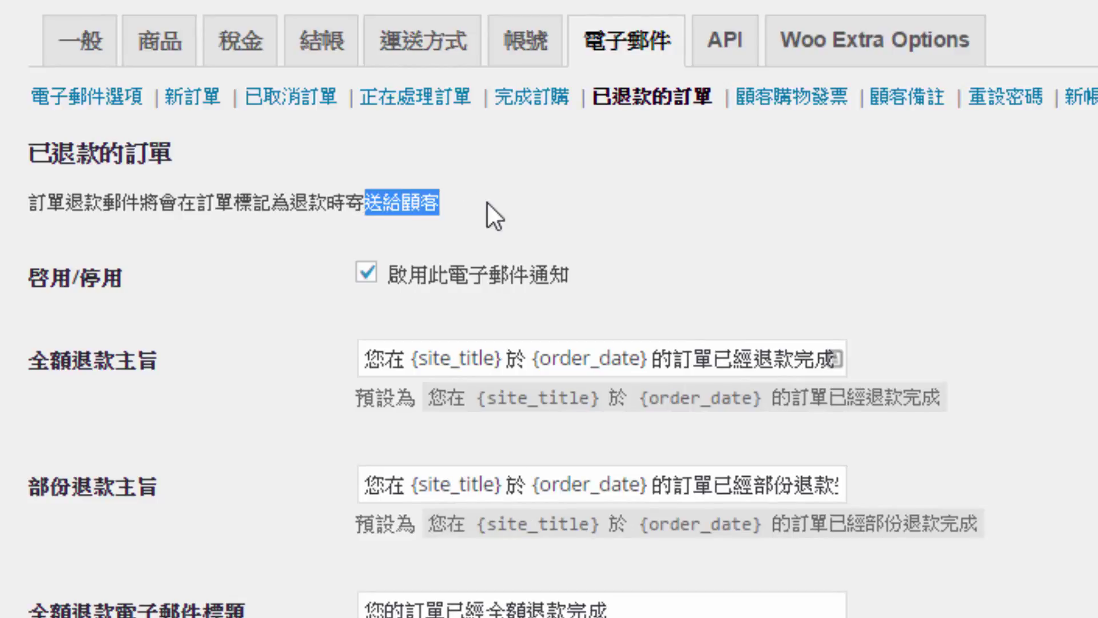
click(487, 203)
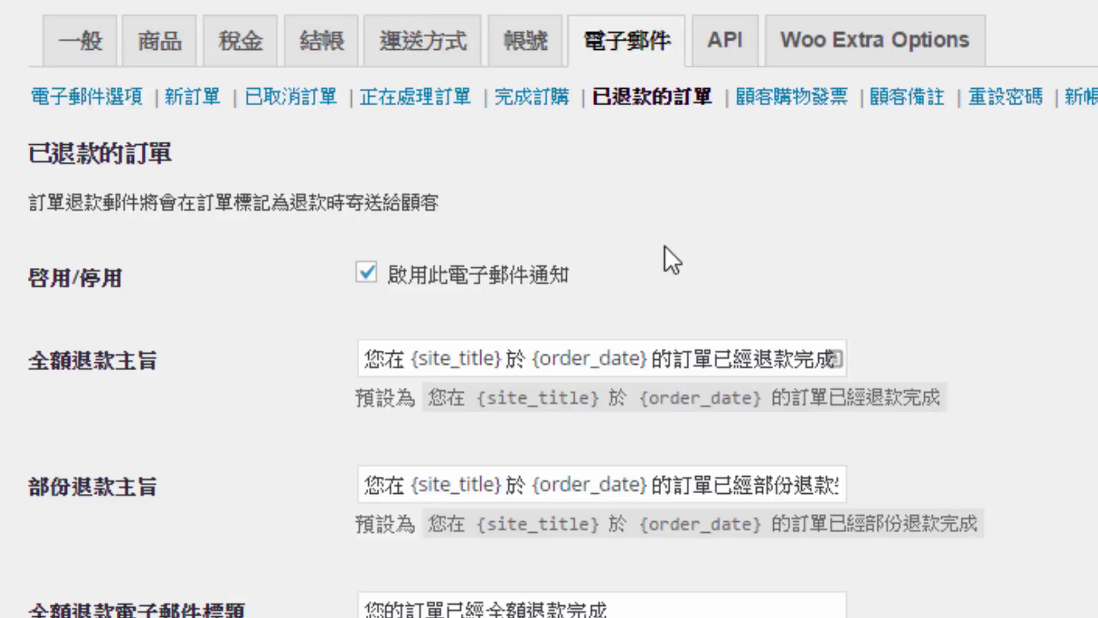
scroll(272, 448, down, 3)
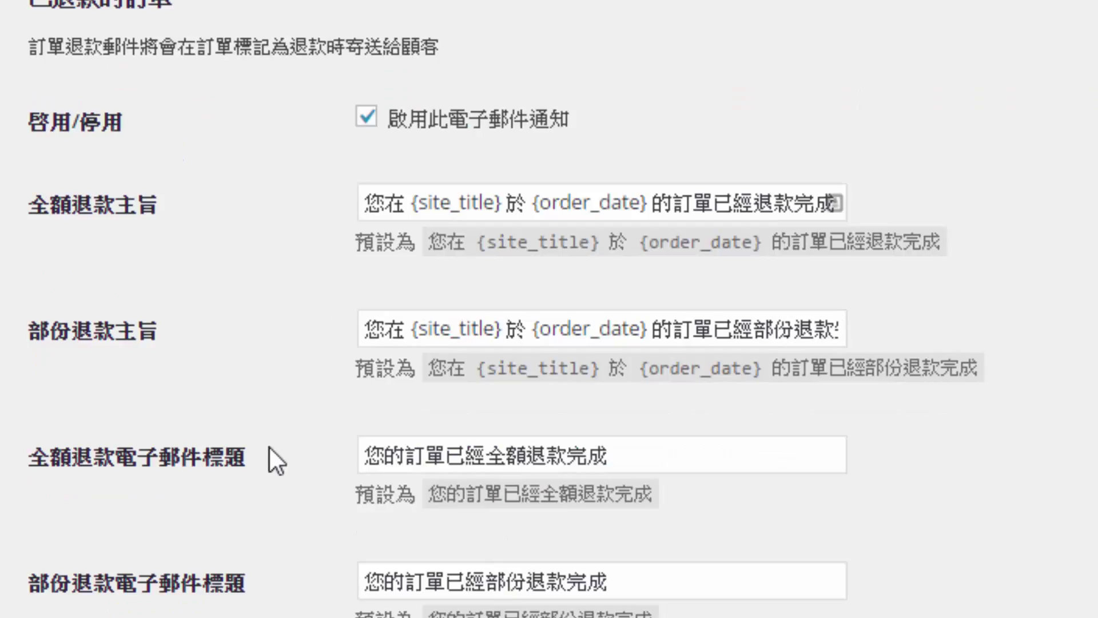
scroll(301, 574, up, 3)
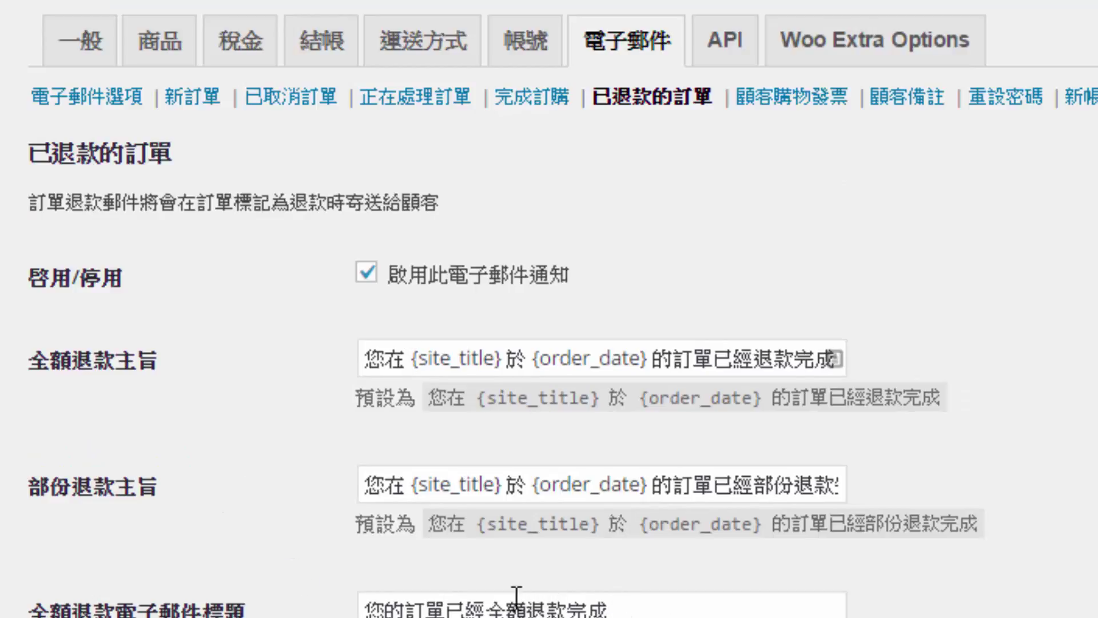
- Open the 顧客購物發票 email settings and examine the second 電子郵件主旨 template
click(817, 94)
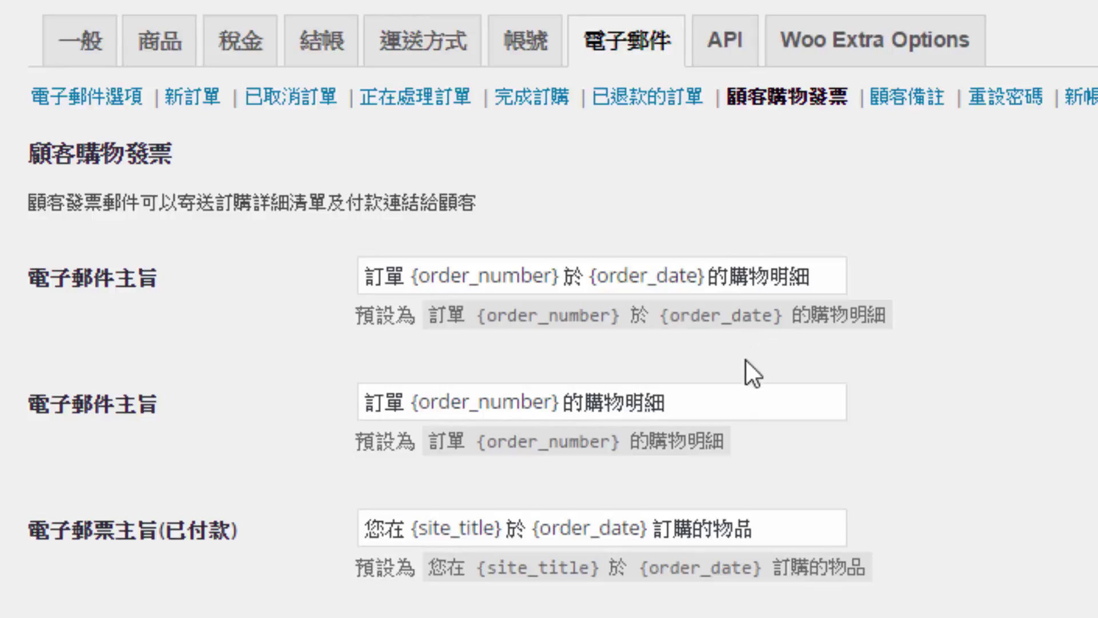
drag(726, 412, 359, 420)
click(288, 396)
- Review the 顧客備註 email settings and subject template, comparing them with the 訂單備註 field on the shop's checkout page
click(915, 109)
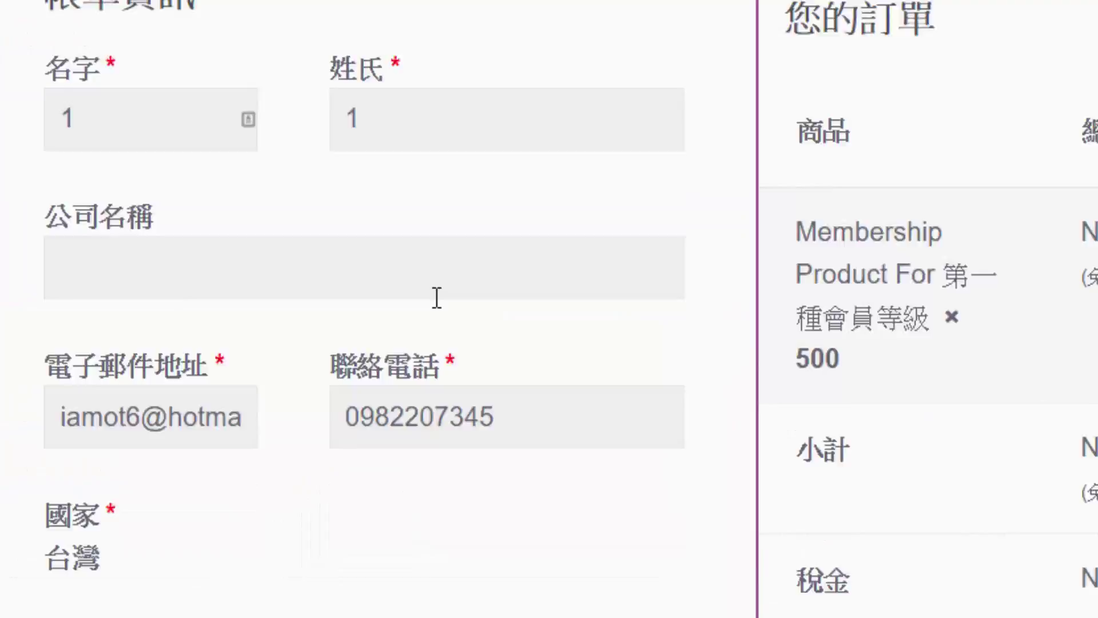
scroll(441, 299, down, 10)
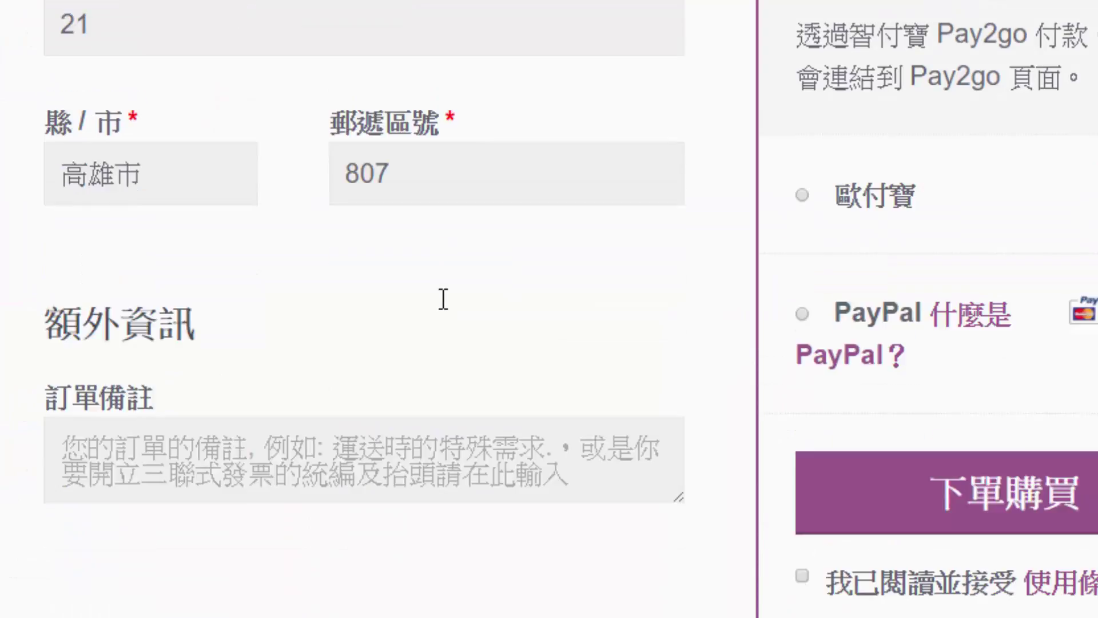
click(257, 198)
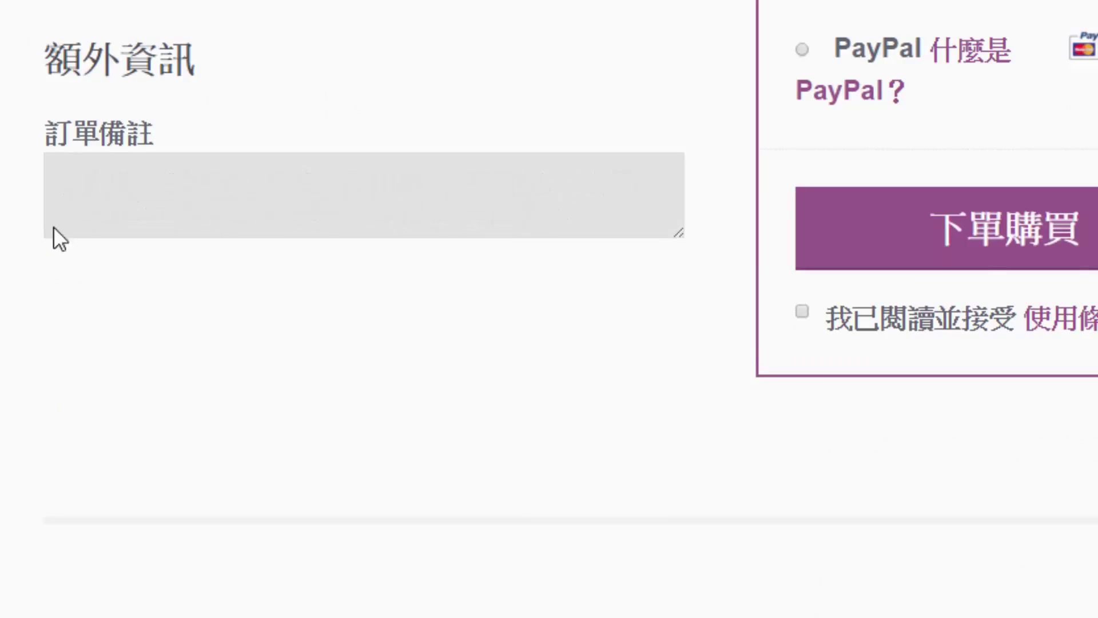
scroll(53, 225, up, 5)
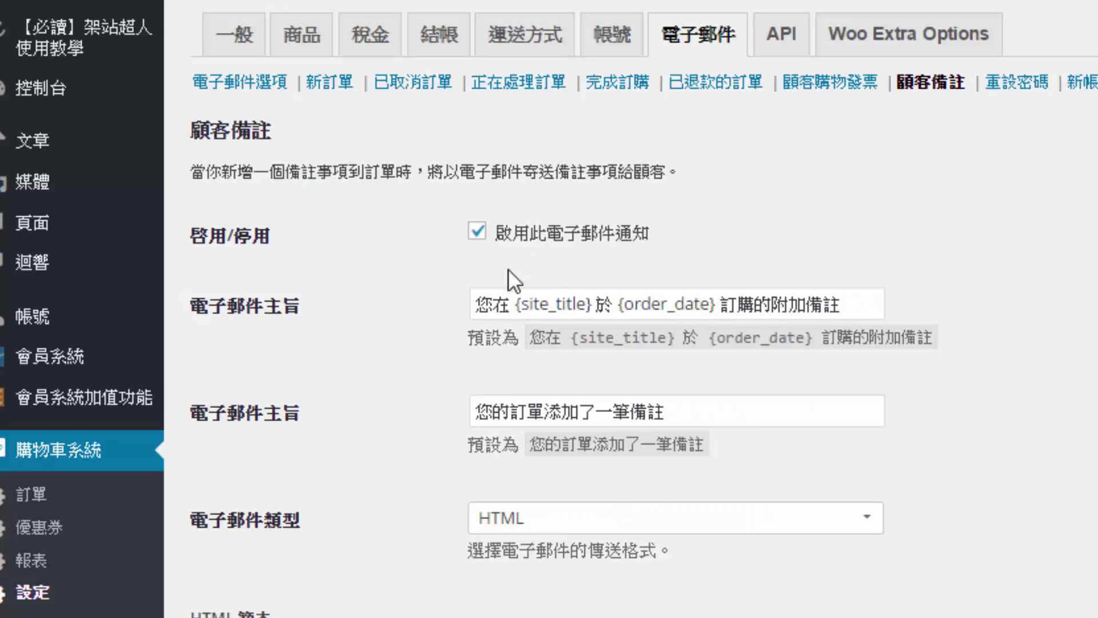
drag(453, 308, 828, 312)
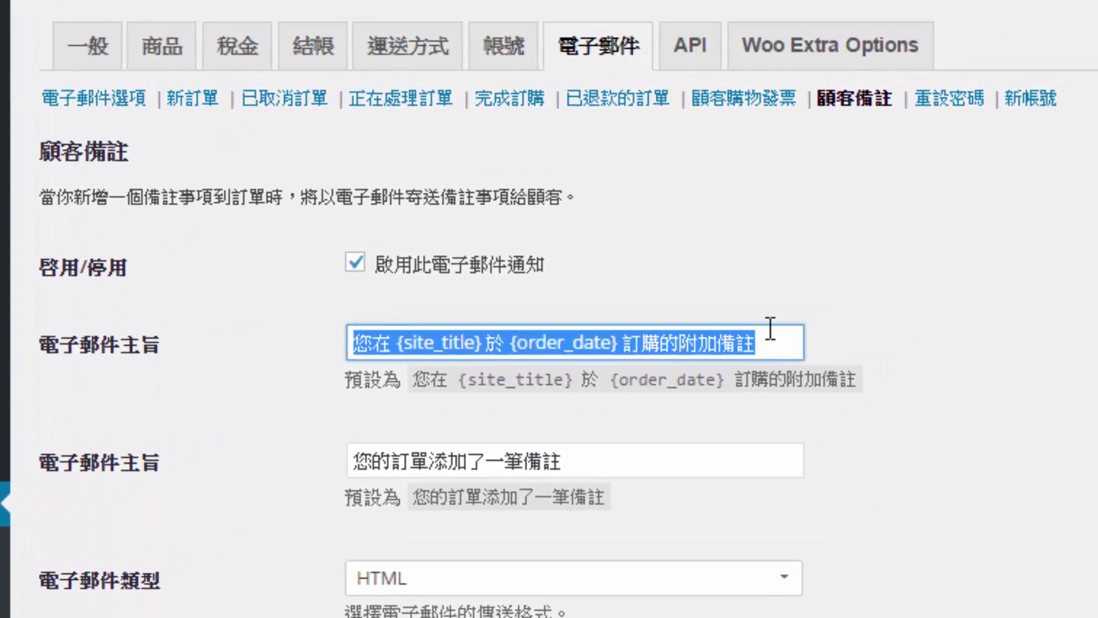
click(708, 286)
- Review the 重設密碼 email settings and examine the 新帳號 email's description and subject template
click(949, 101)
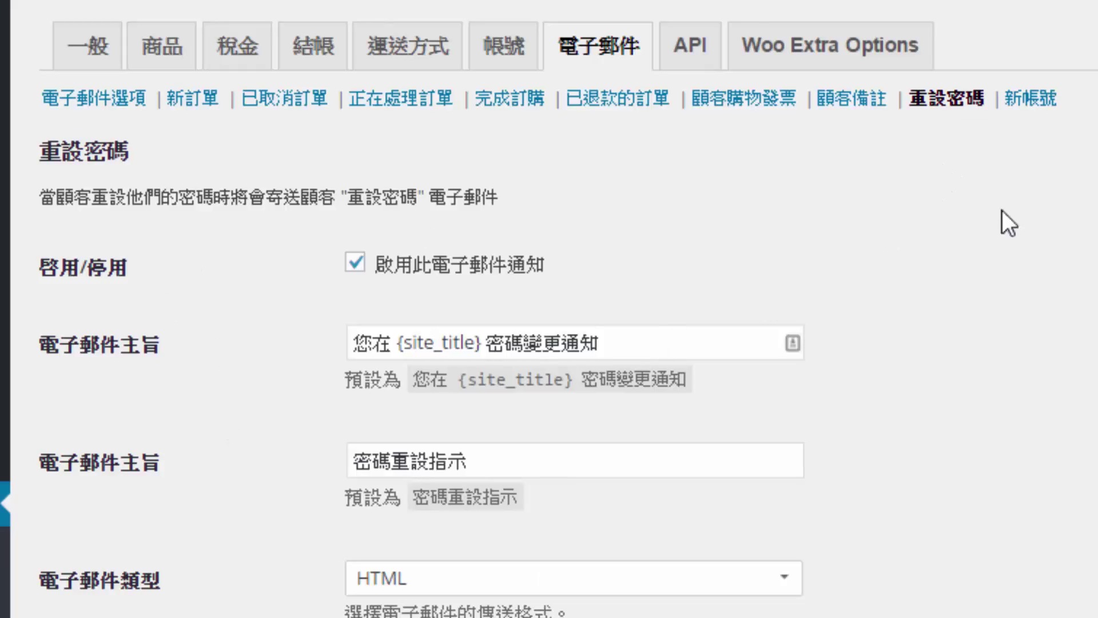
click(1018, 112)
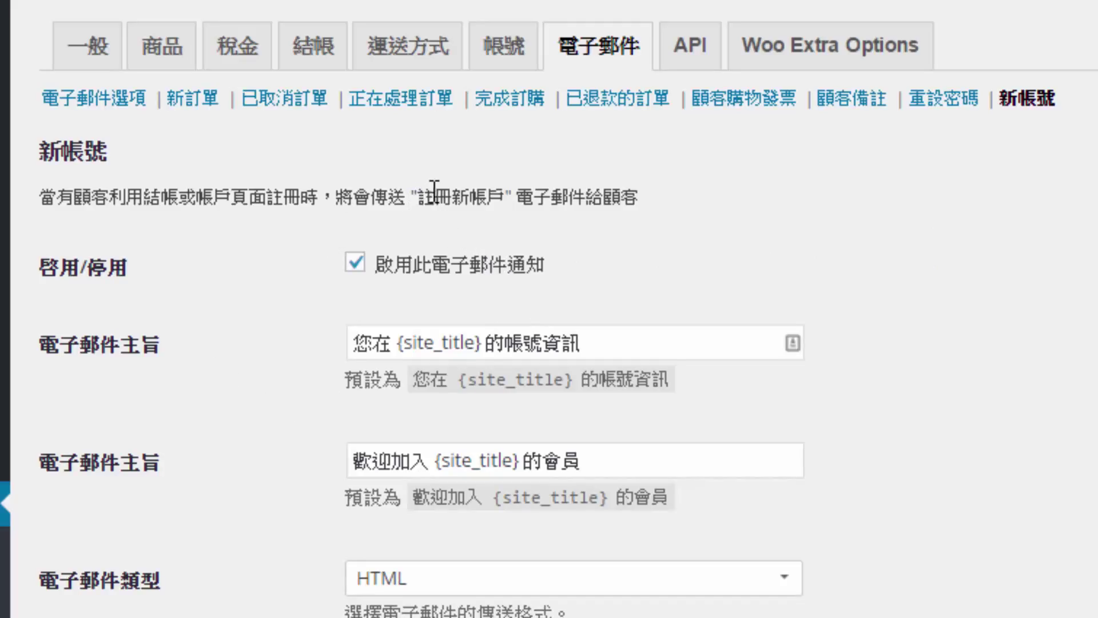
drag(525, 196, 661, 196)
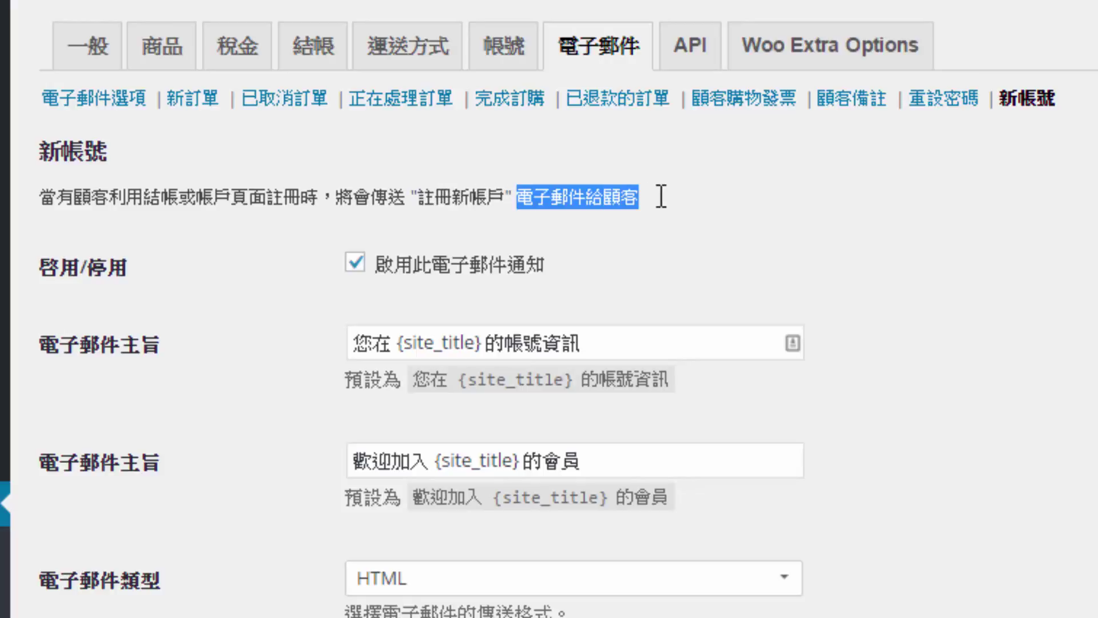
click(668, 242)
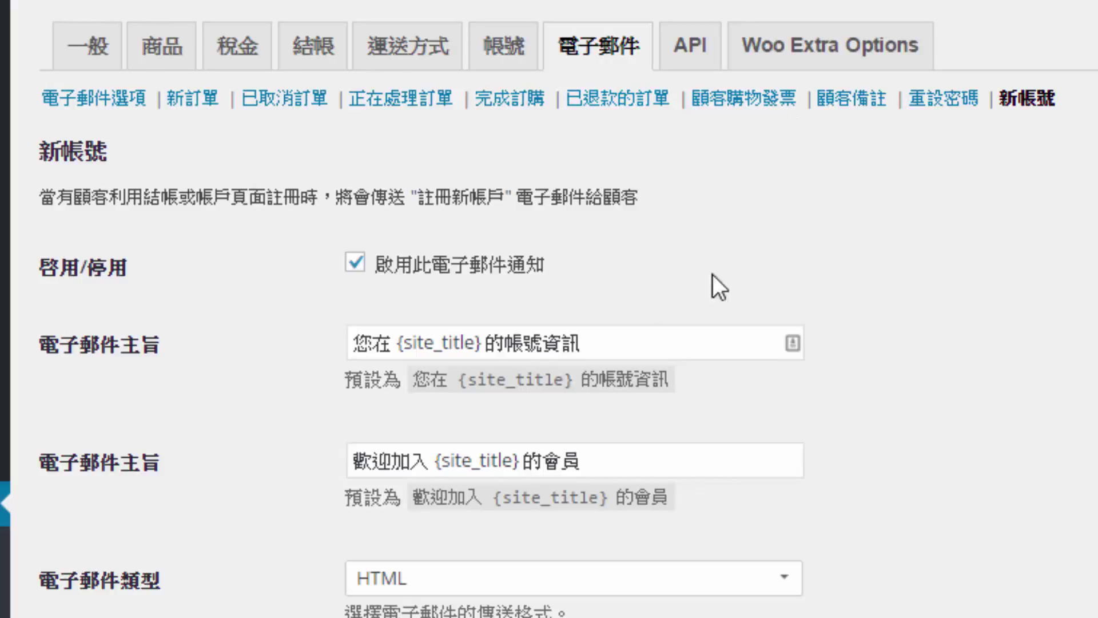
drag(582, 343, 247, 376)
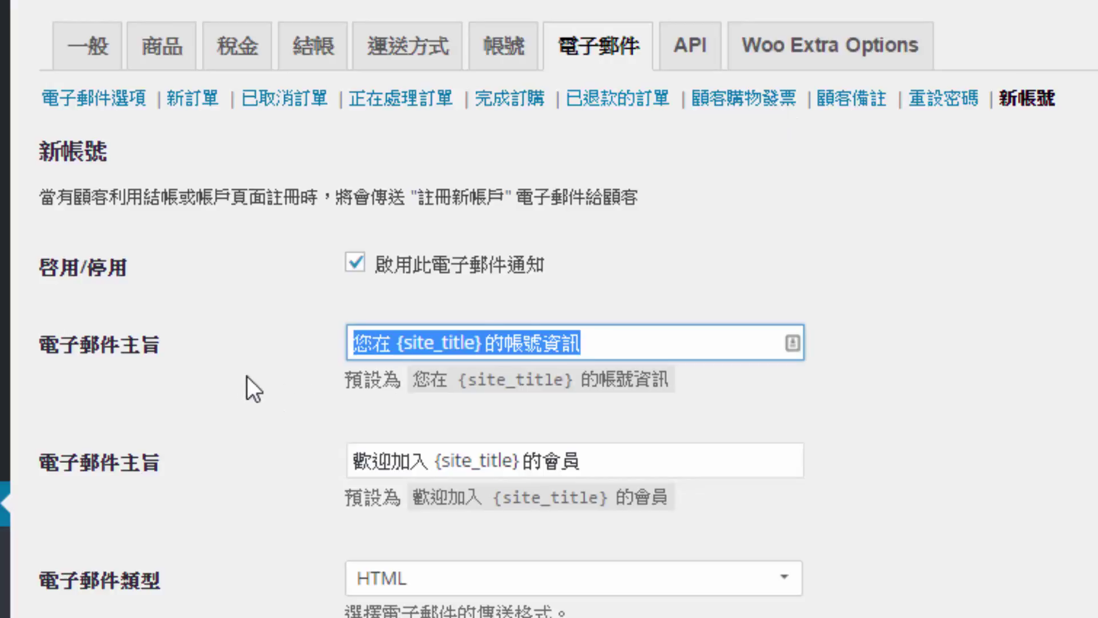
click(234, 369)
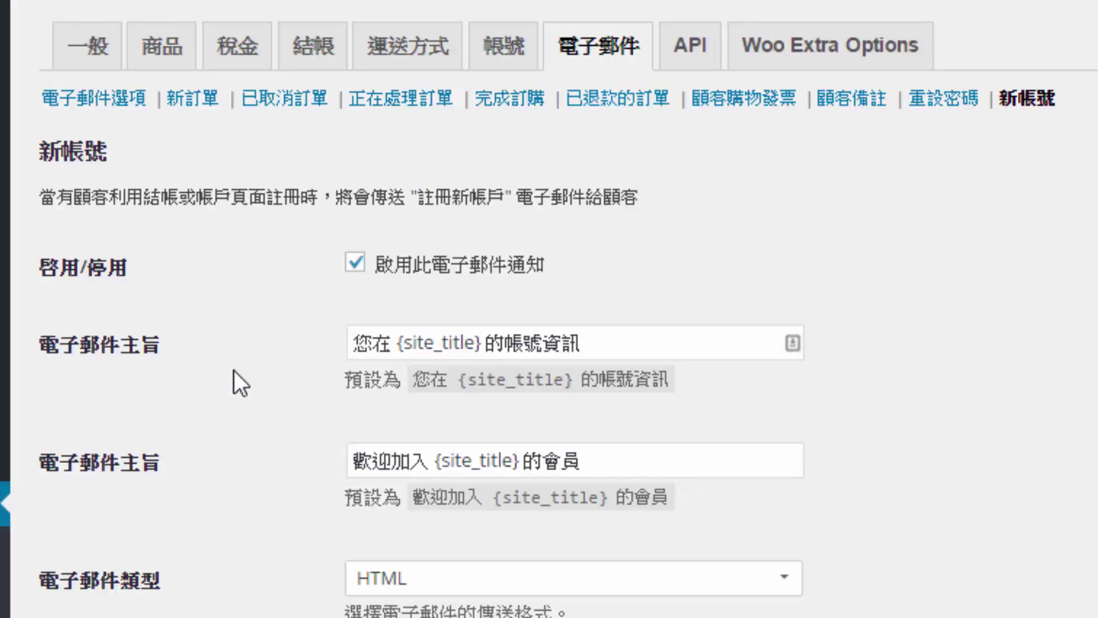